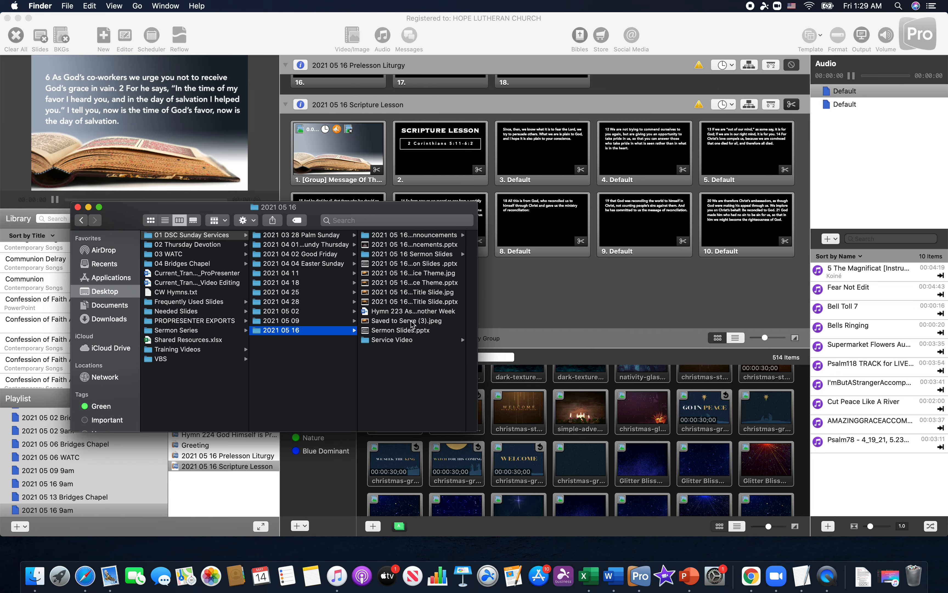
Step: Widen the Finder window and open the "2021 05 16 Sermon Slides" folder to view its slide images
left_click_drag(476, 268, 584, 275)
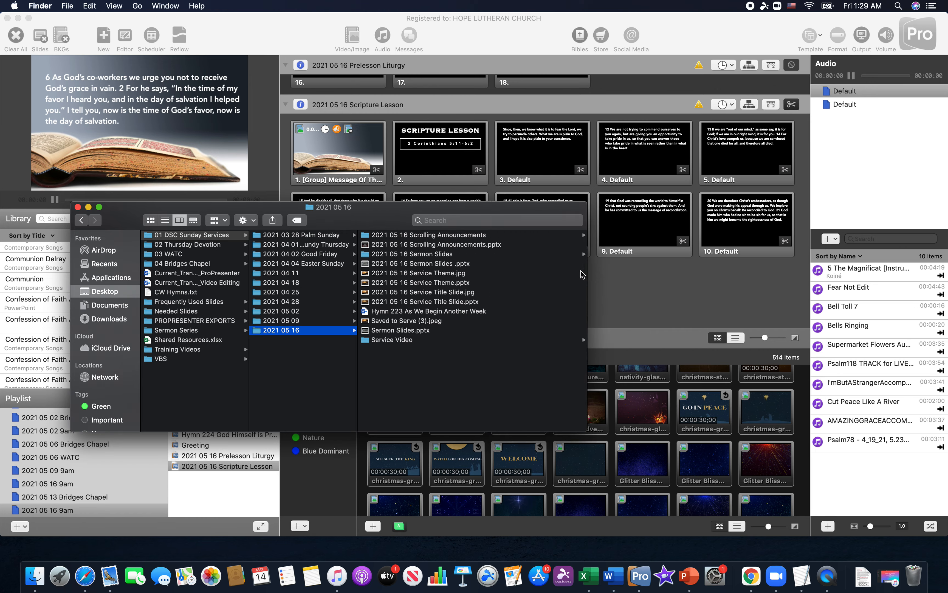
left_click(410, 270)
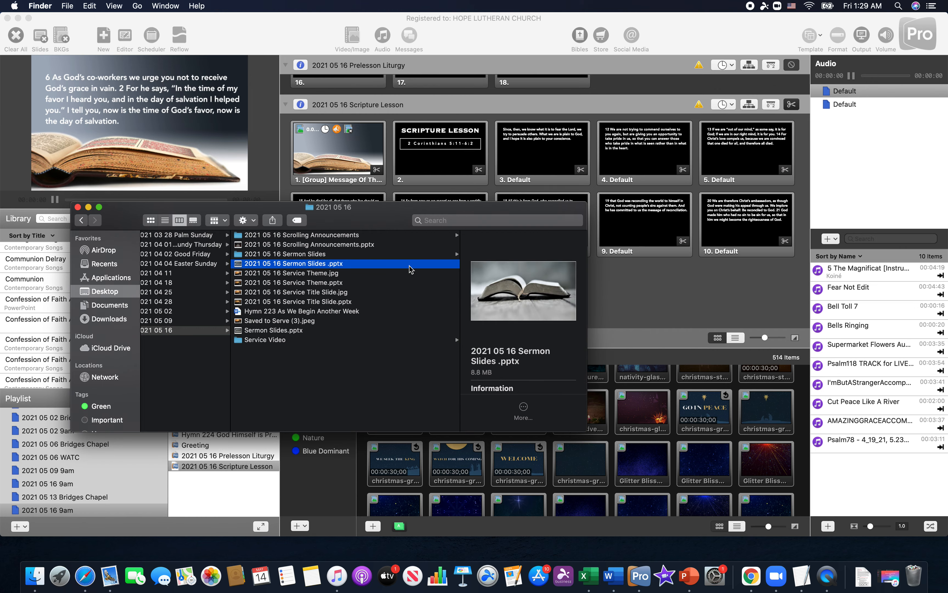
left_click(321, 256)
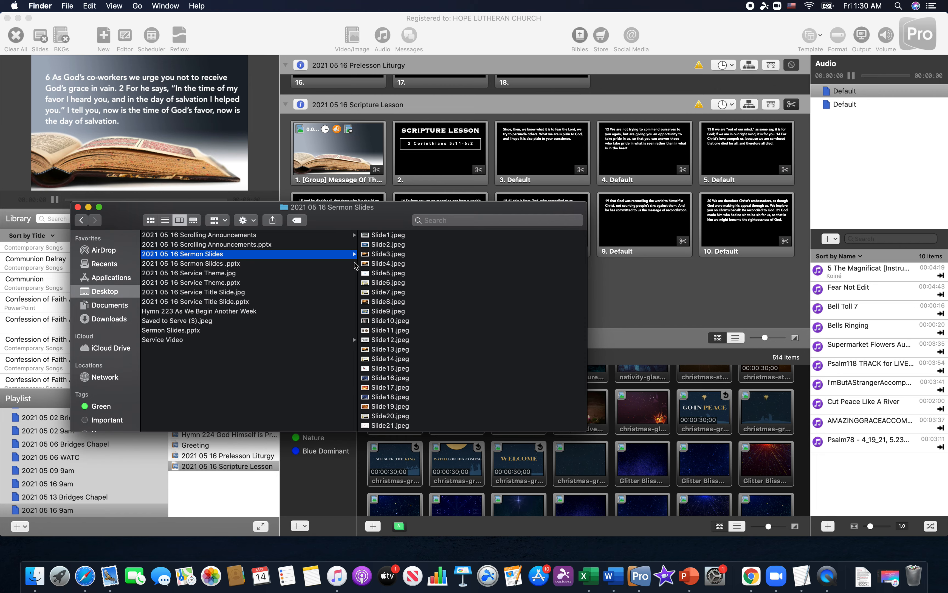
scroll(417, 297, "down", 5)
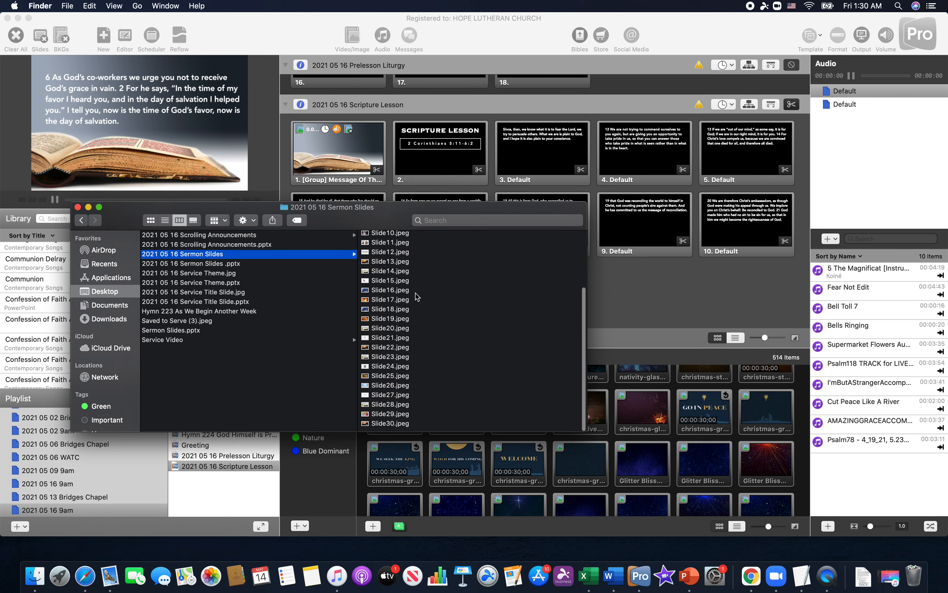
scroll(416, 297, "up", 5)
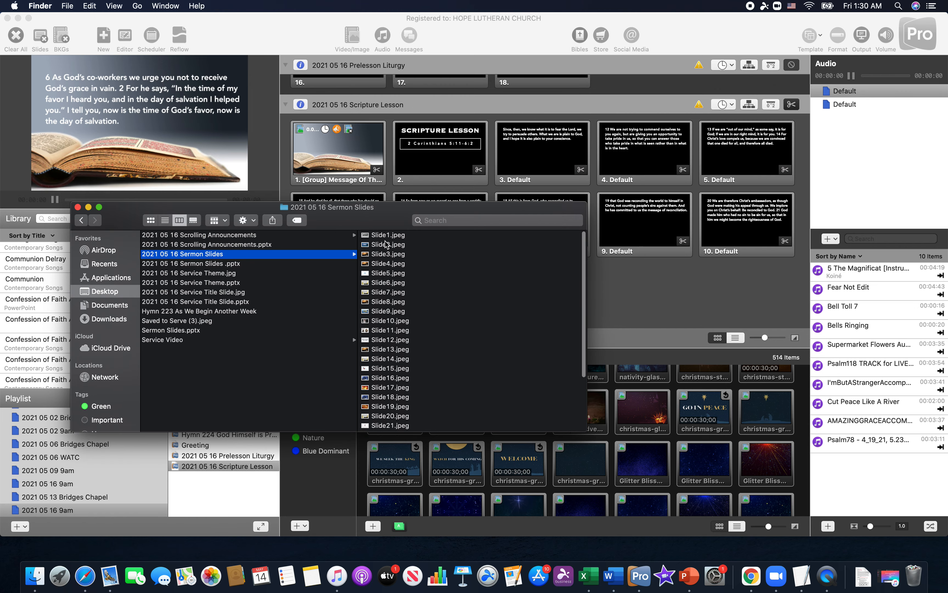
Step: Batch-rename all the JPEG images in the folder, replacing the text "slide" with "2021 05 16 Sermon Slides"
left_click(388, 236)
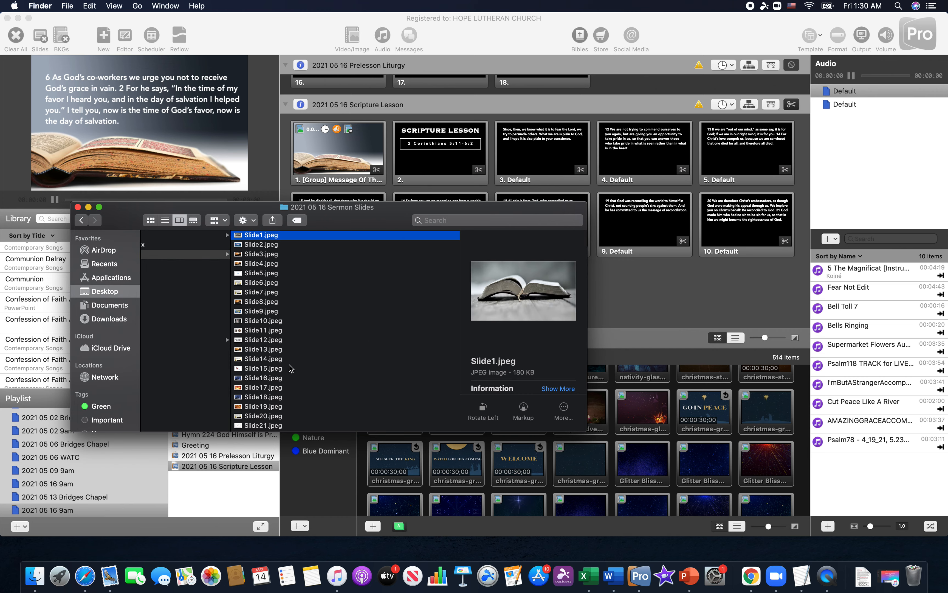
scroll(300, 366, "down", 5)
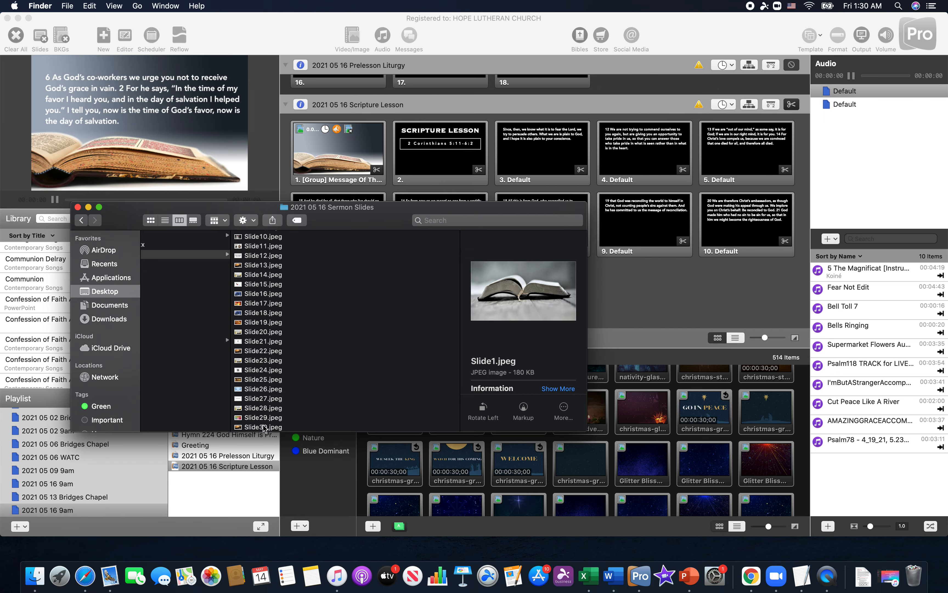
key("super+a")
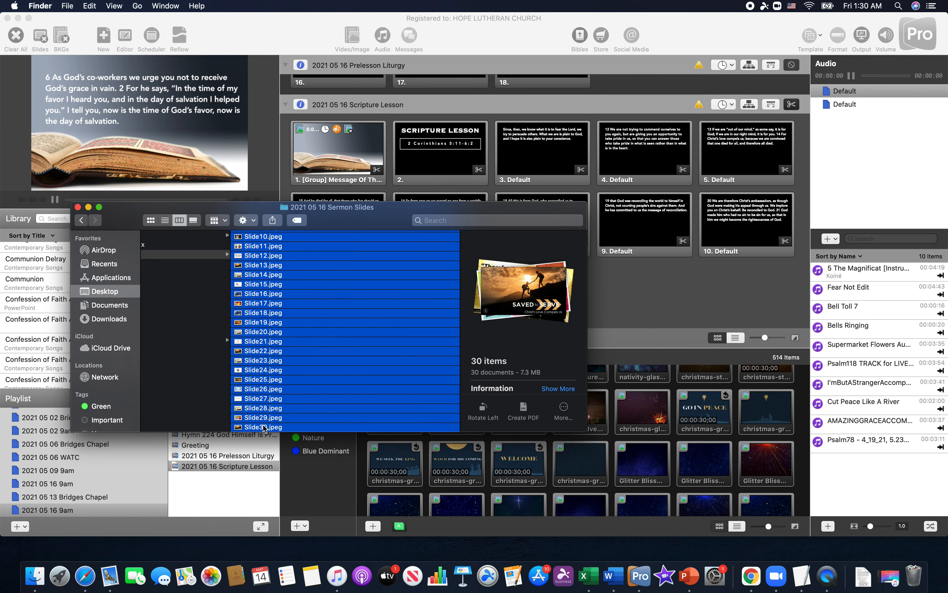
right_click(258, 313)
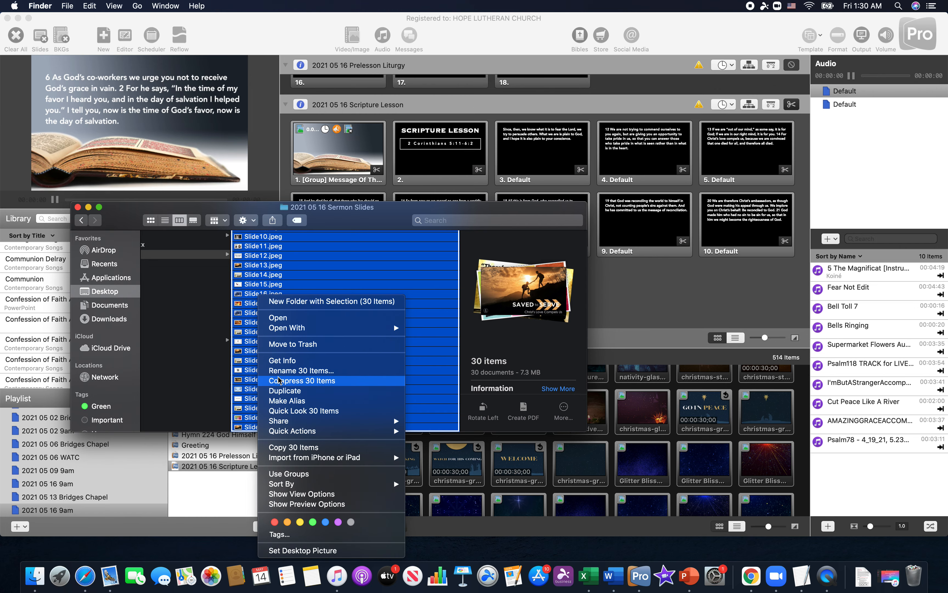
left_click(286, 370)
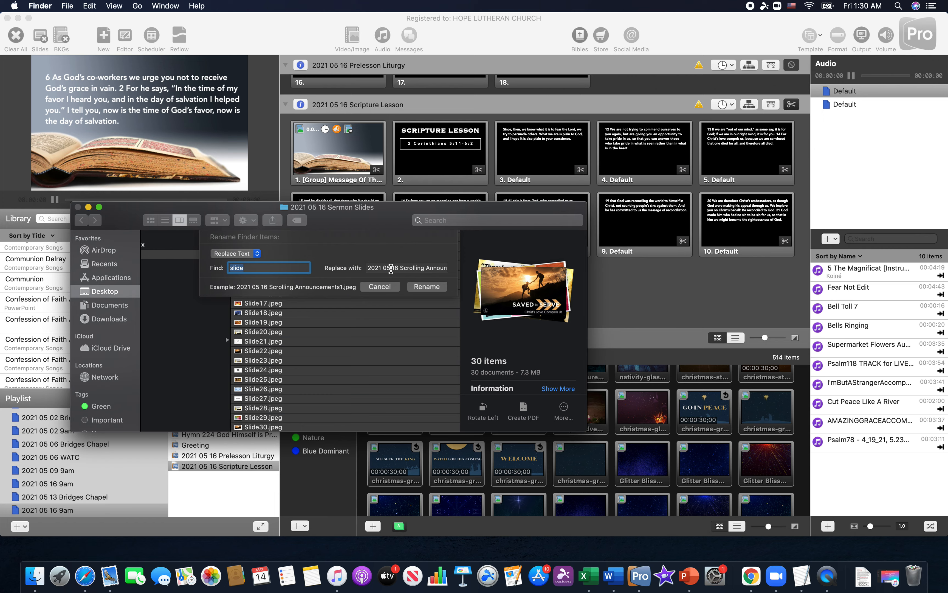
left_click(402, 267)
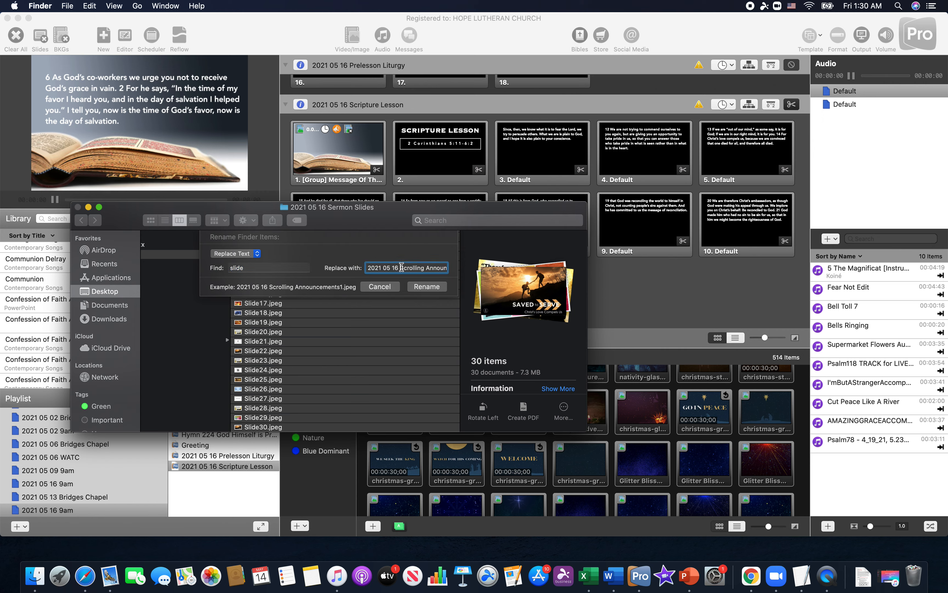
left_click_drag(401, 267, 462, 274)
type("Sermon Slides")
left_click(427, 286)
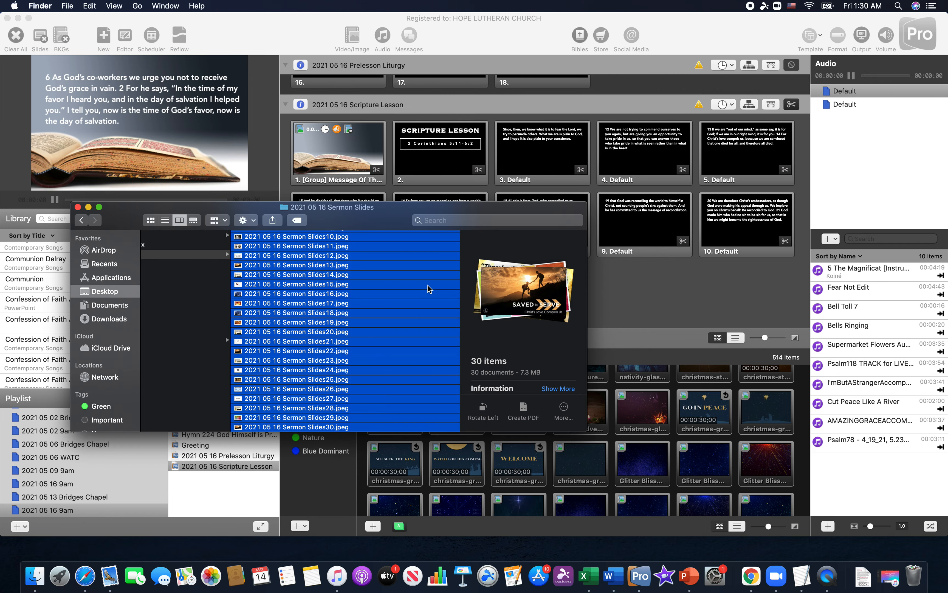
scroll(344, 333, "up", 5)
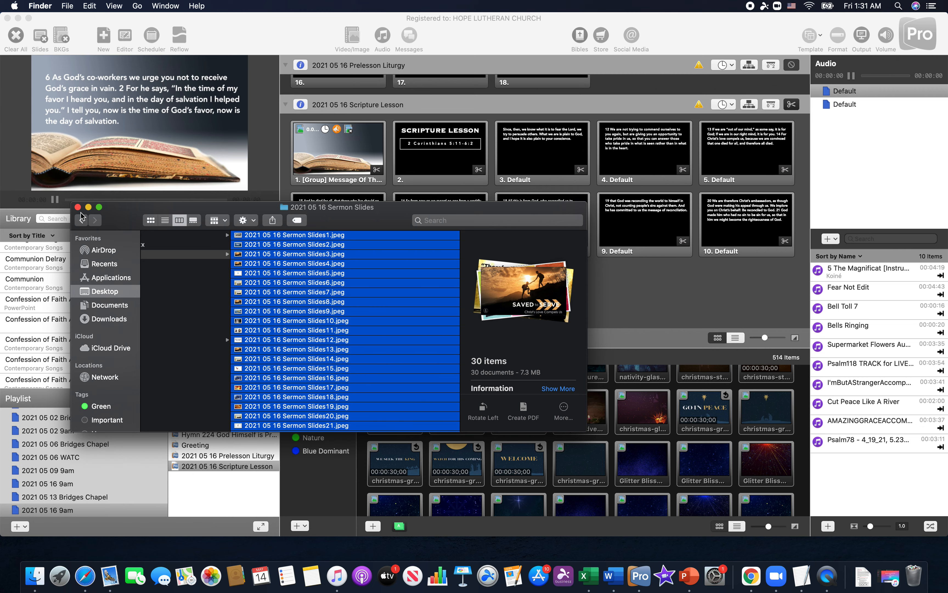
Step: Switch to ProPresenter and create a new 1920 x 1080 presentation named "2021 05 16 Sermon Slides"
left_click(657, 278)
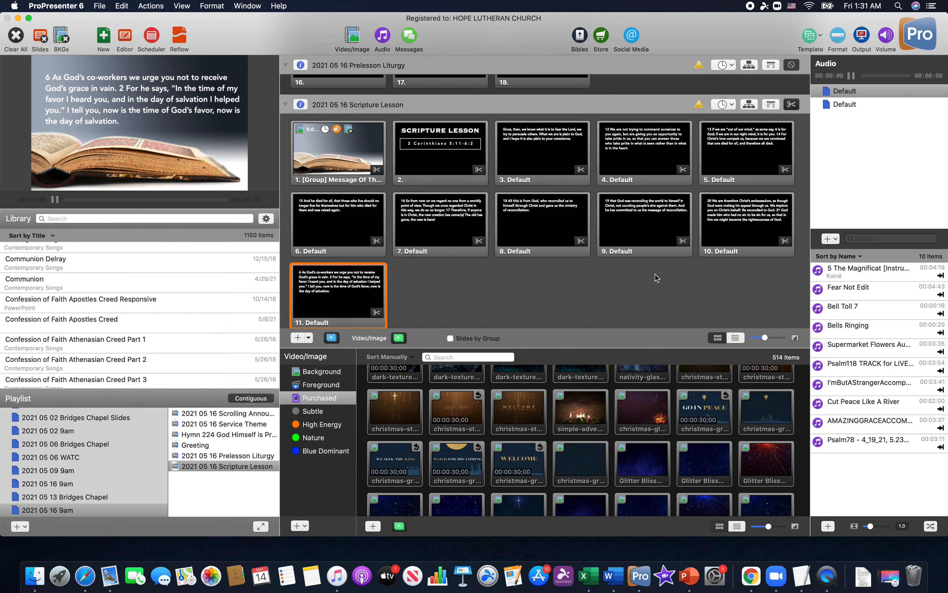
left_click(105, 36)
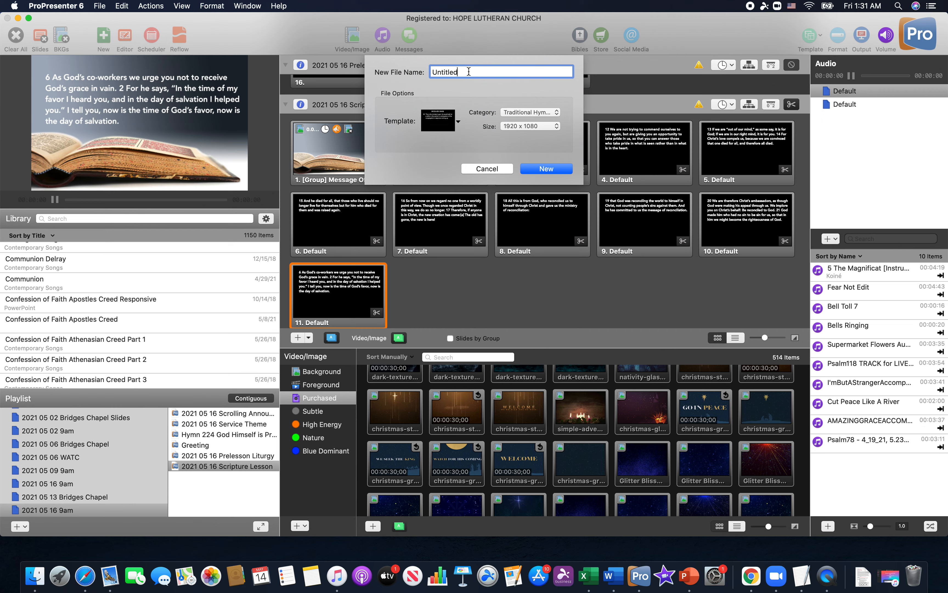
double_click(468, 72)
type("2021 05 16 Sermon Slides")
left_click(543, 168)
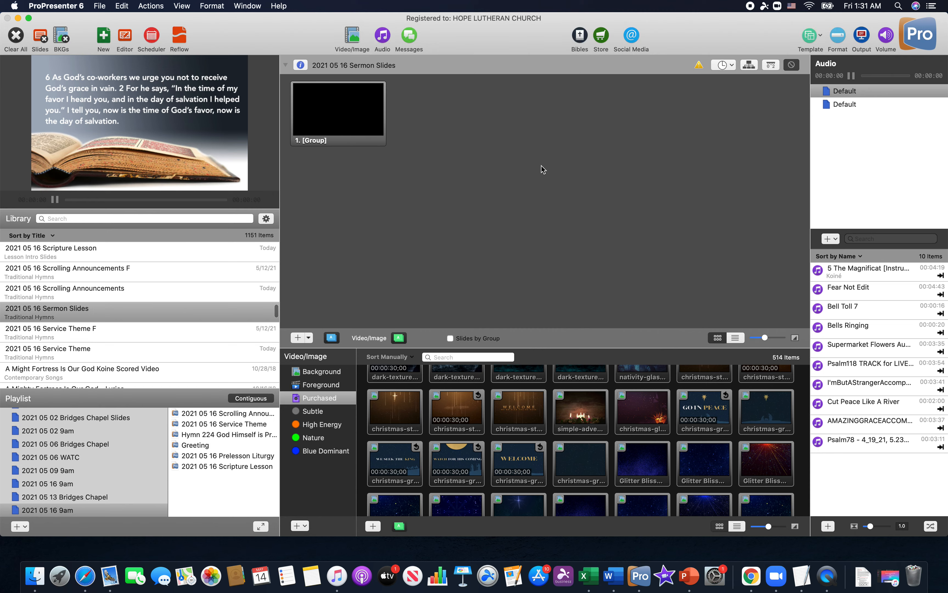
Step: Add the Sermon Slides presentation from the library to the "2021 05 16 9am" playlist after the Scripture Lesson
left_click(47, 311)
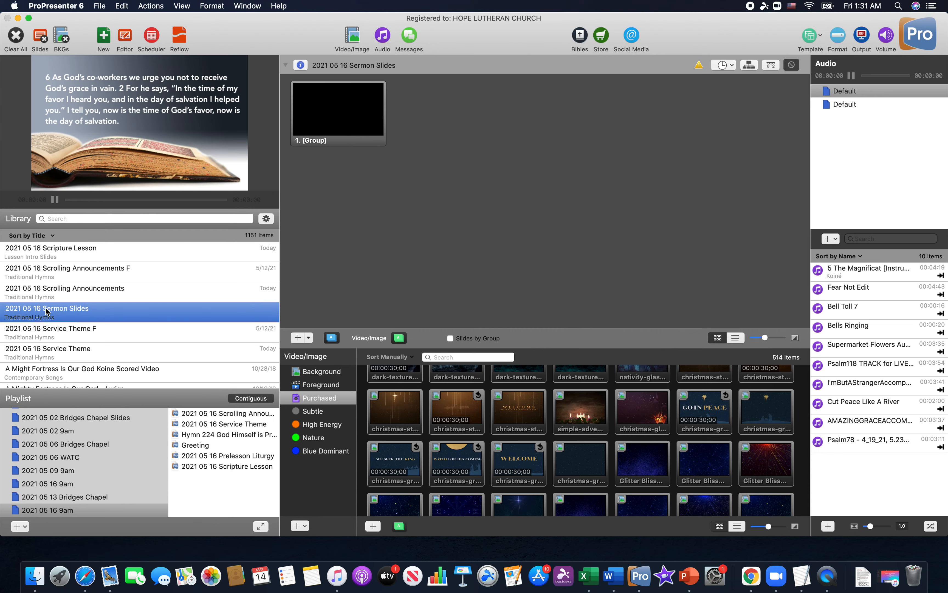
left_click(81, 316)
left_click_drag(71, 310, 208, 477)
left_click(222, 478)
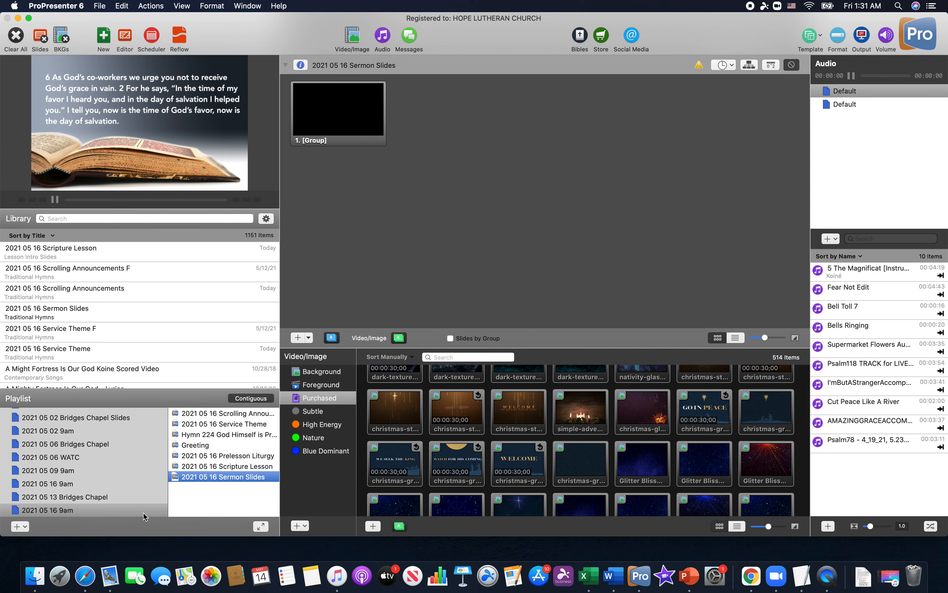
Step: Import all the renamed sermon slide images from Finder into the Sermon Slides presentation and close the Finder window
left_click(36, 575)
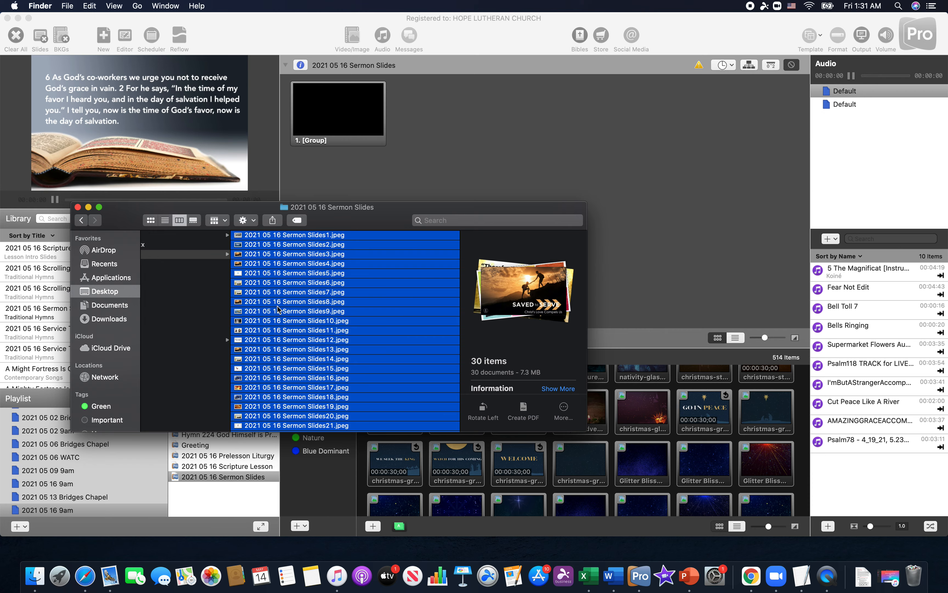
left_click_drag(278, 310, 333, 290)
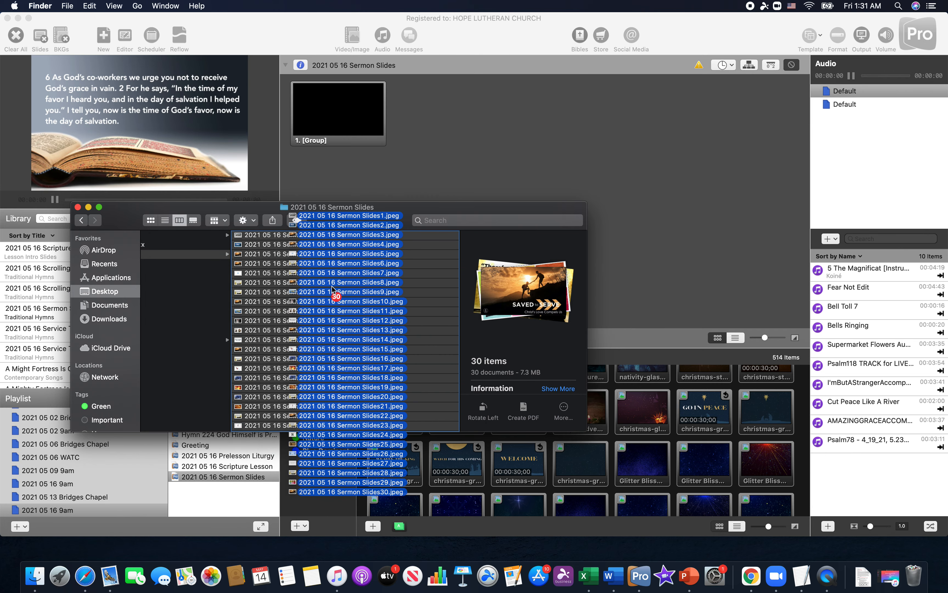
left_click_drag(333, 290, 457, 152)
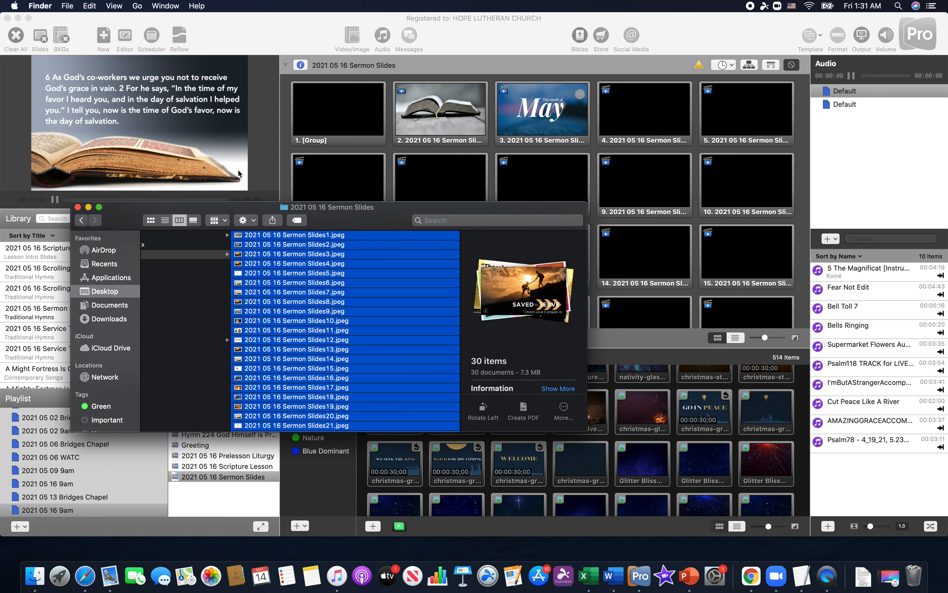
left_click(77, 207)
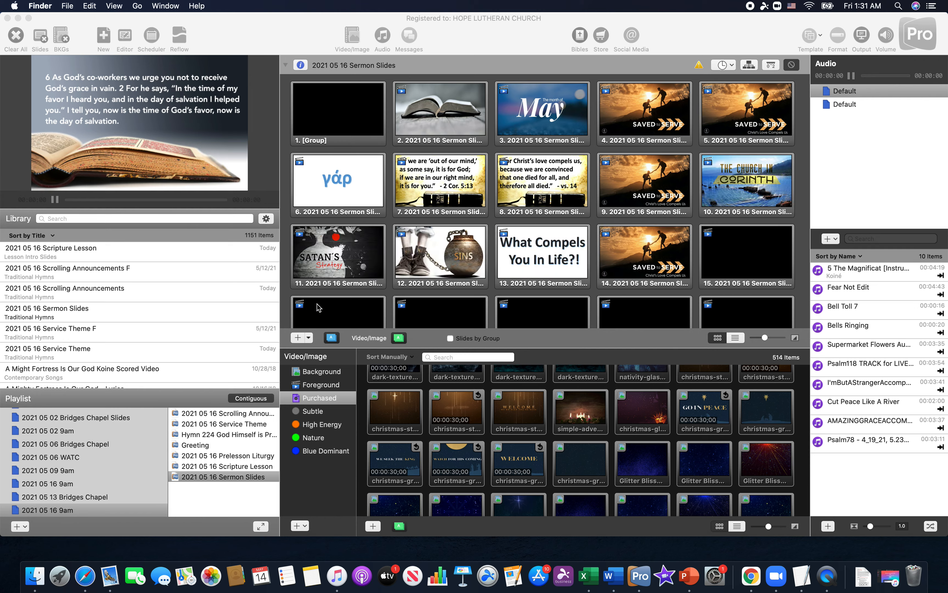
Step: Check the imported slides and delete the blank first slide of the Sermon Slides presentation
scroll(347, 201, "down", 3)
scroll(347, 200, "down", 5)
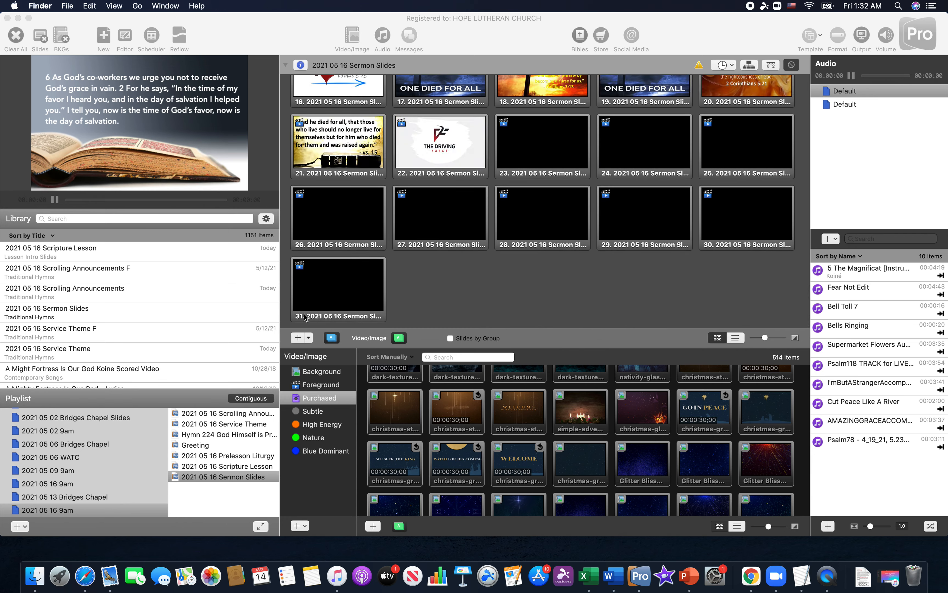
scroll(314, 311, "up", 2)
scroll(313, 311, "up", 10)
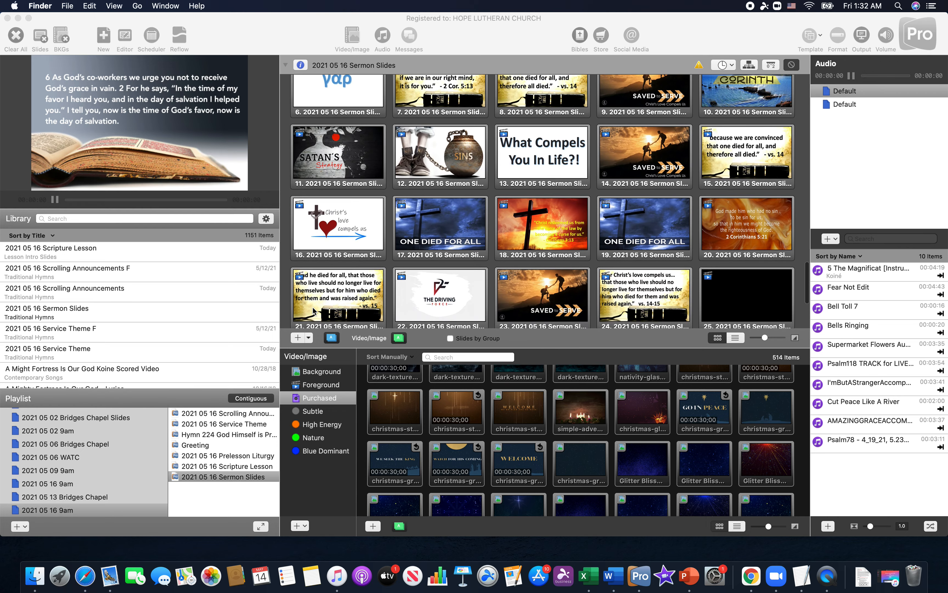
left_click(338, 184)
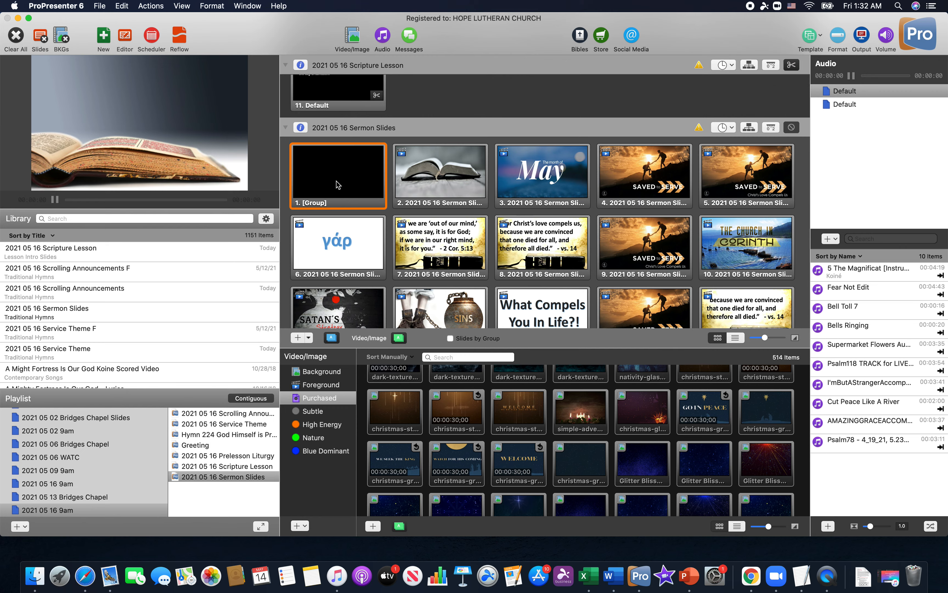
right_click(338, 185)
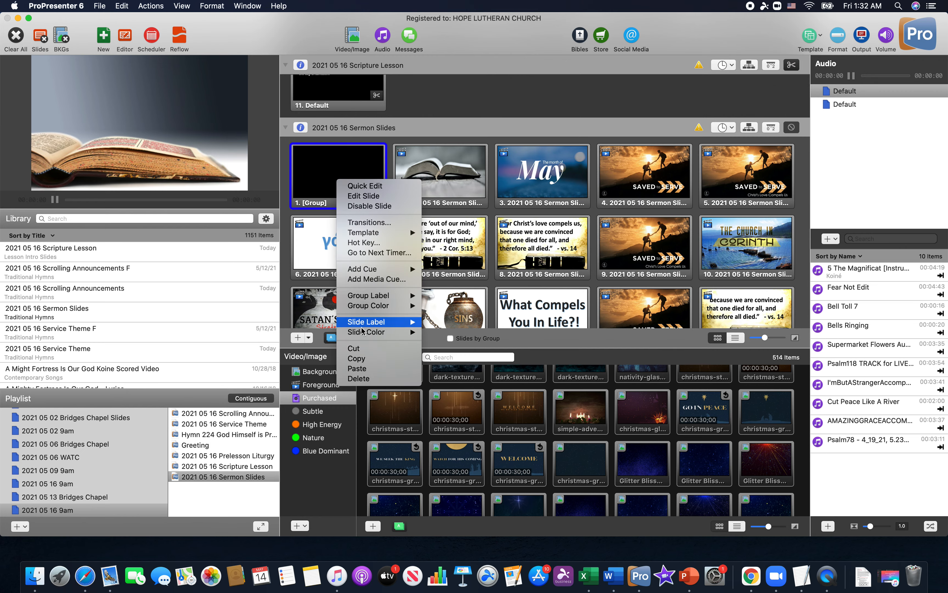
left_click(362, 379)
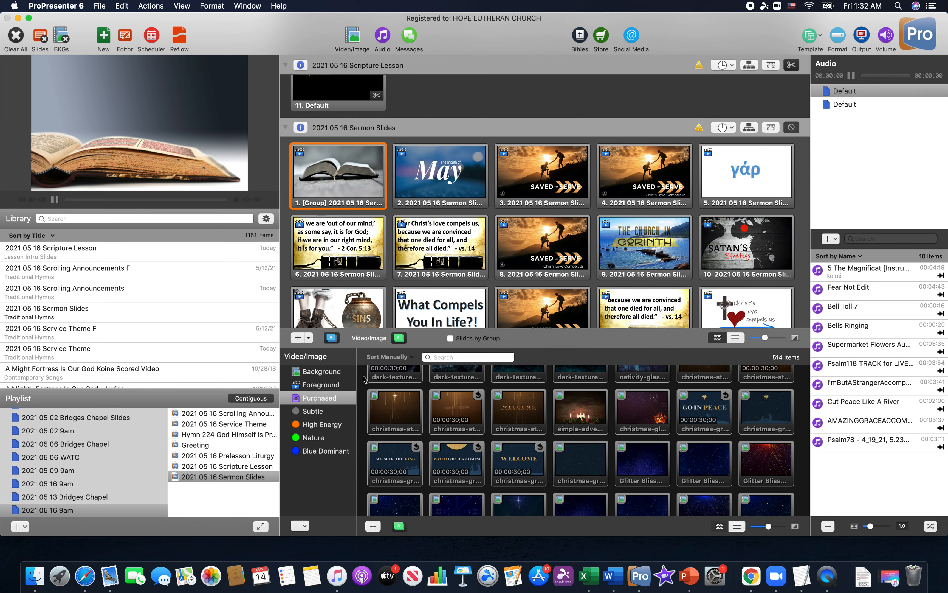
Step: Add a Clear Bkg action cue to the first sermon slide, the open book image
scroll(373, 296, "down", 10)
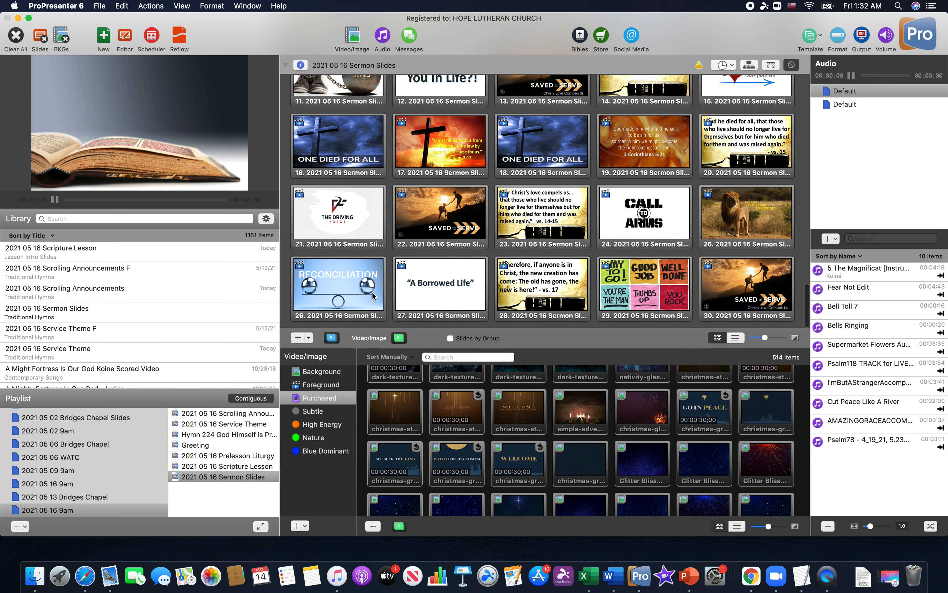
scroll(373, 296, "up", 10)
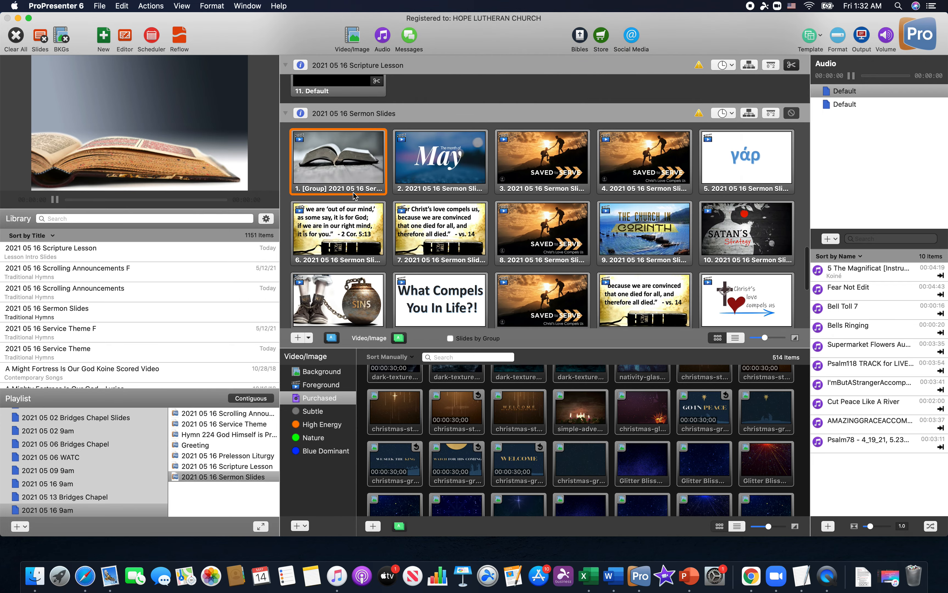
right_click(335, 162)
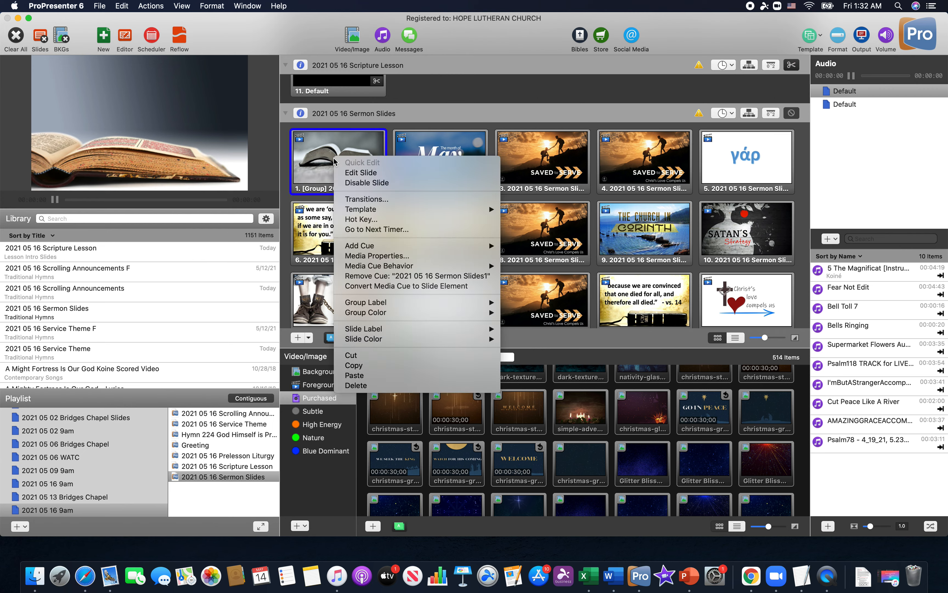
mouse_move(377, 247)
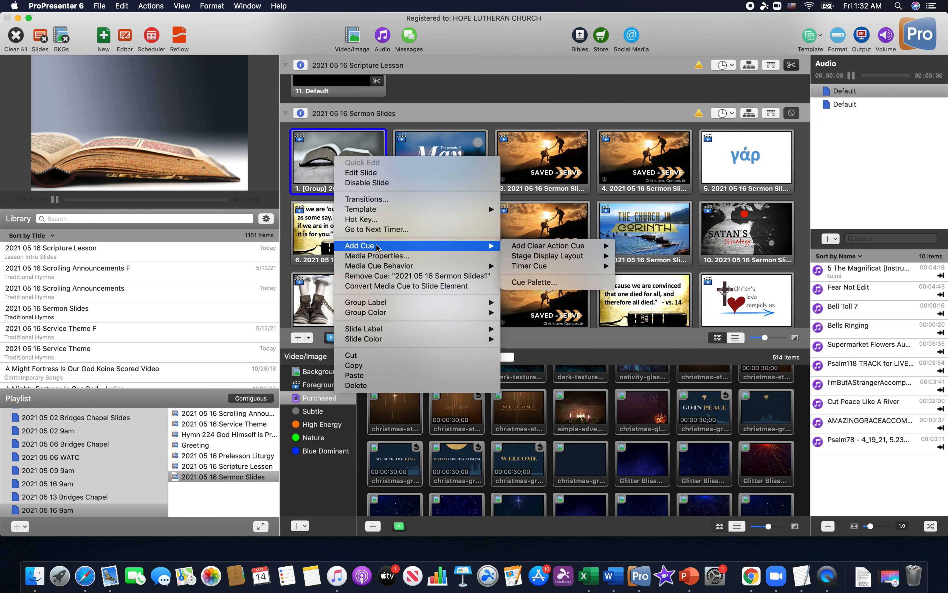
mouse_move(520, 253)
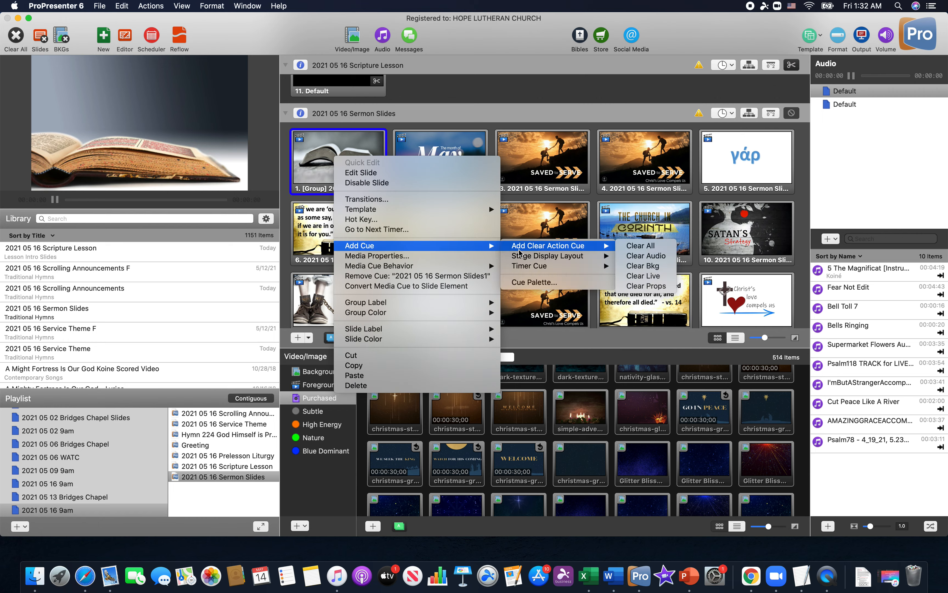
left_click(638, 266)
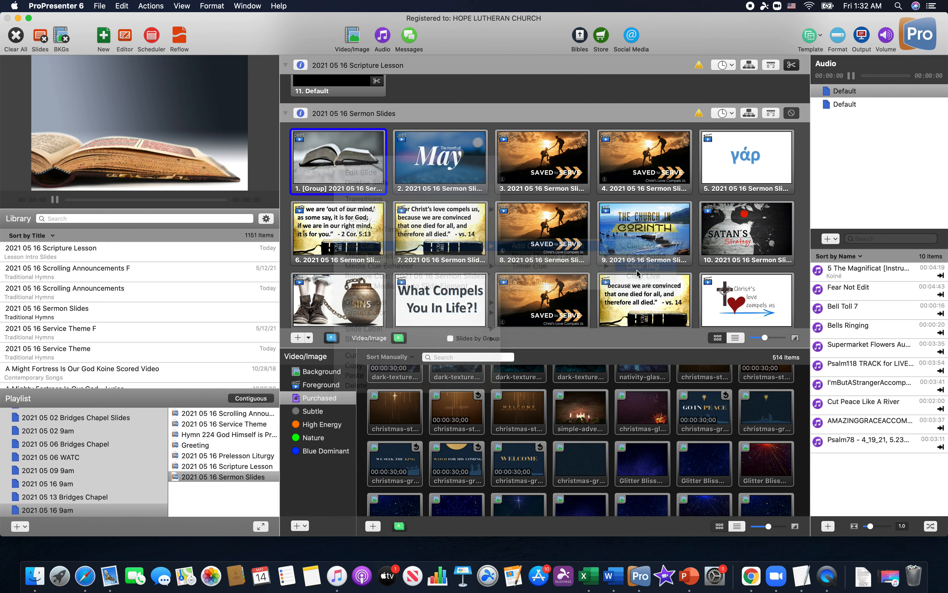
Step: Add a stage display layout cue with the Standard layout to the first sermon slide, the open book image
right_click(339, 162)
mouse_move(371, 247)
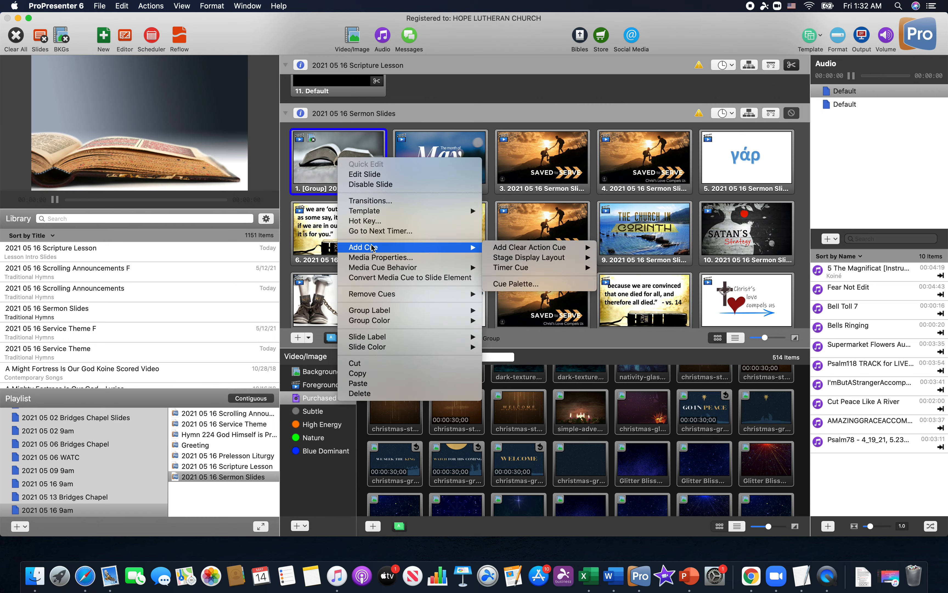
mouse_move(527, 258)
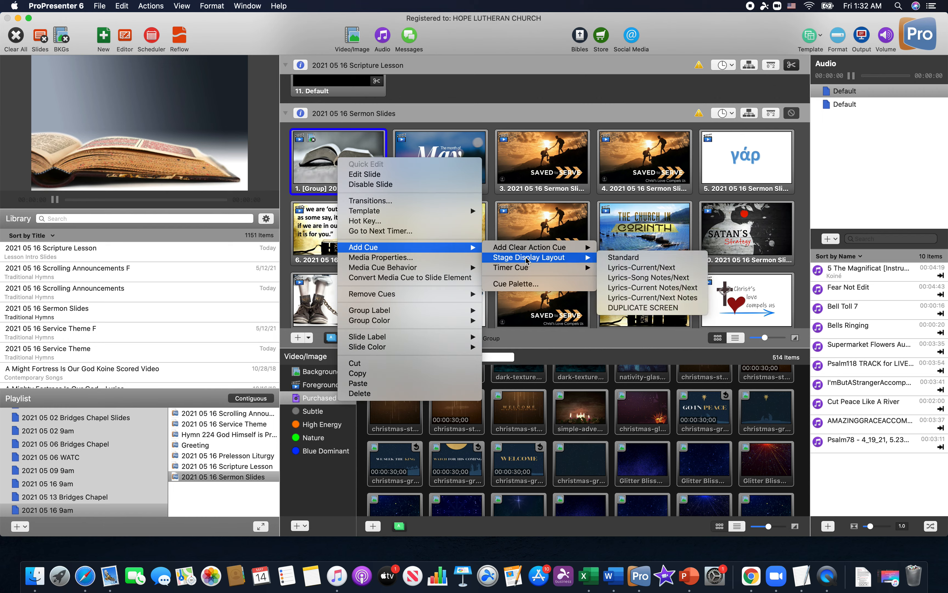
left_click(623, 257)
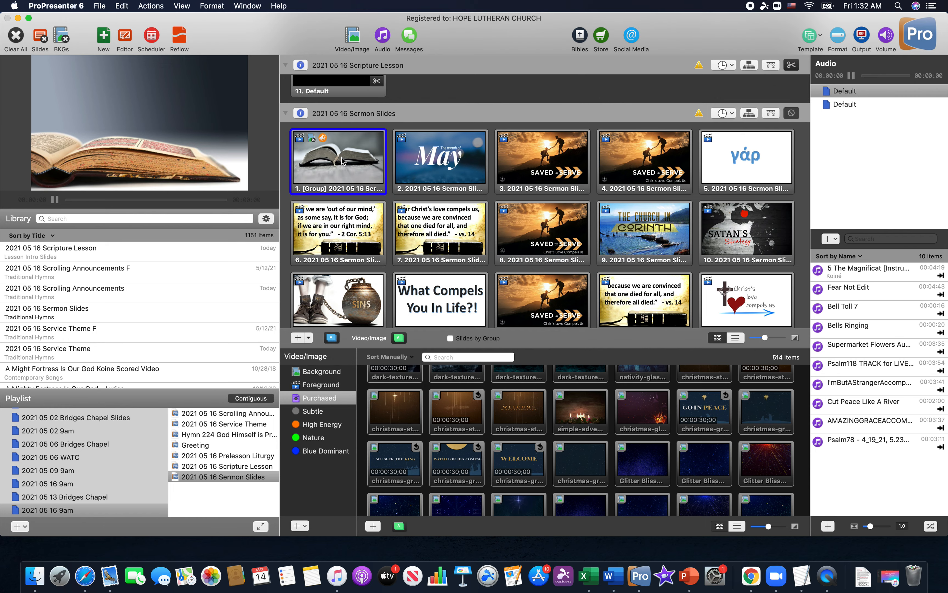
Step: Add an Elapsed Time timer cue to the first sermon slide
right_click(336, 159)
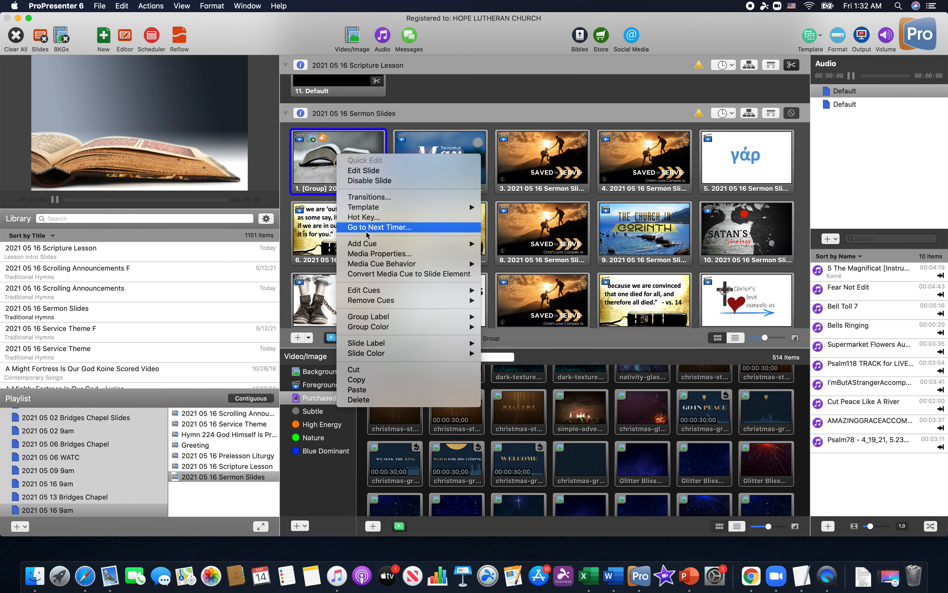
mouse_move(443, 244)
mouse_move(514, 270)
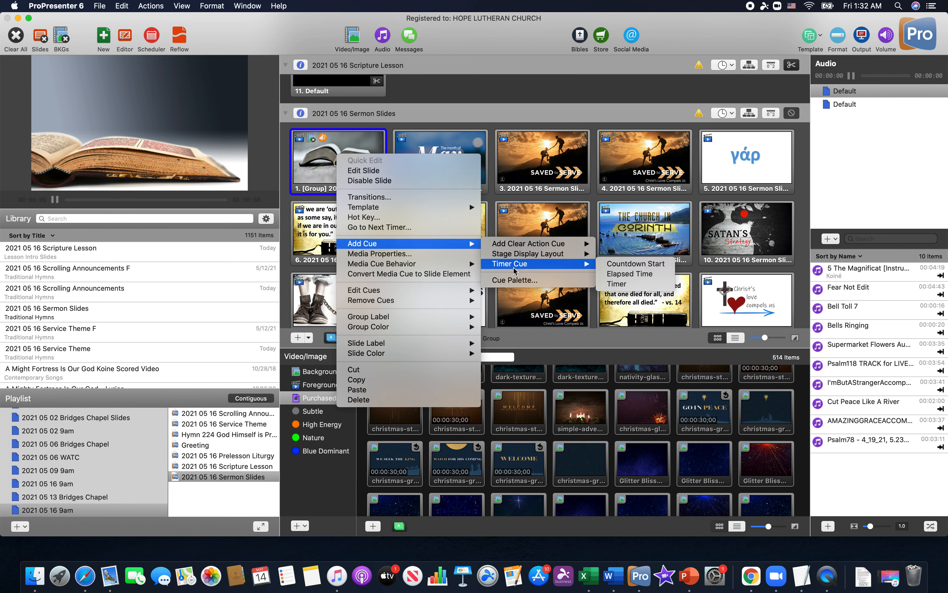
left_click(623, 278)
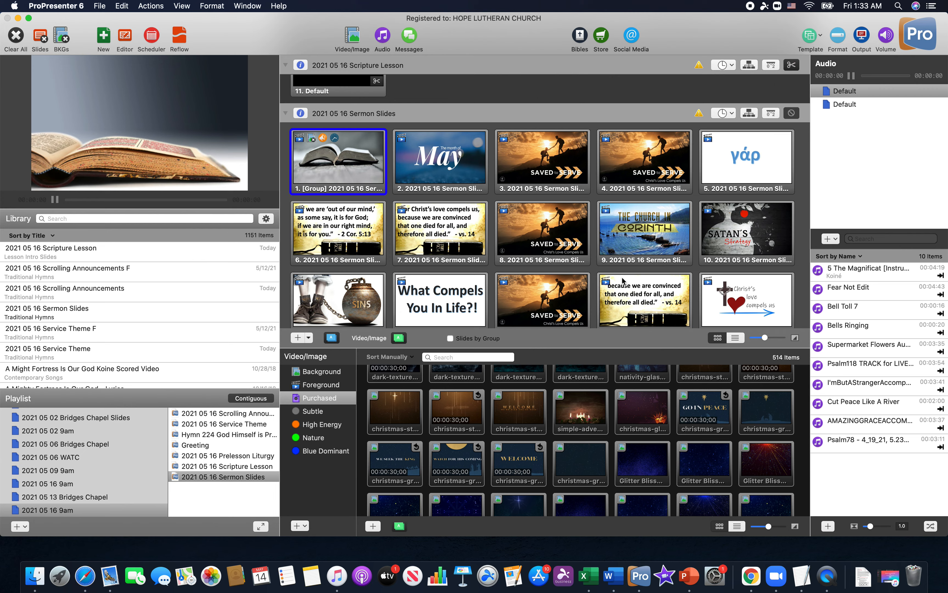
Step: Set the action of the first slide's Elapsed Time cue to Reset and Start Timer
right_click(336, 142)
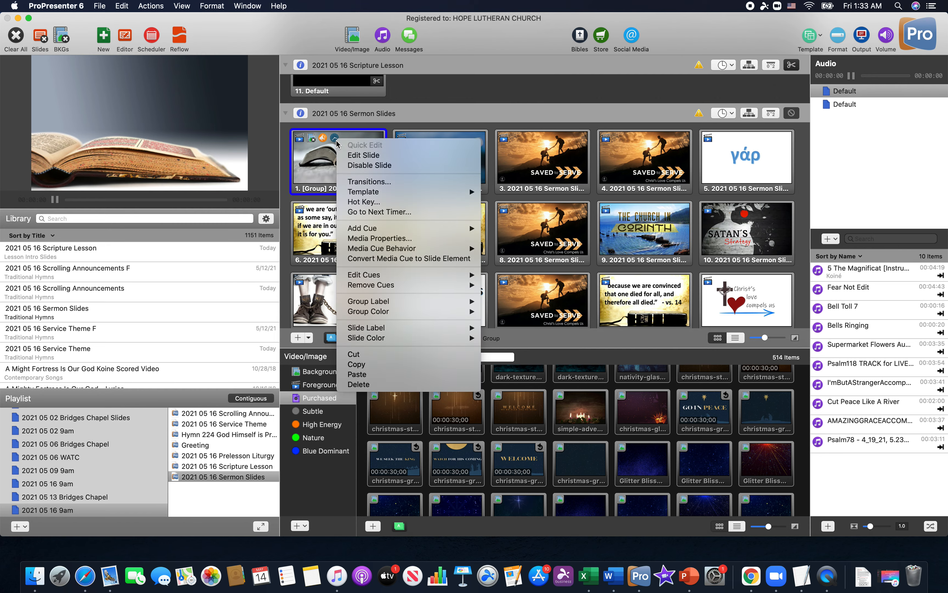
mouse_move(361, 276)
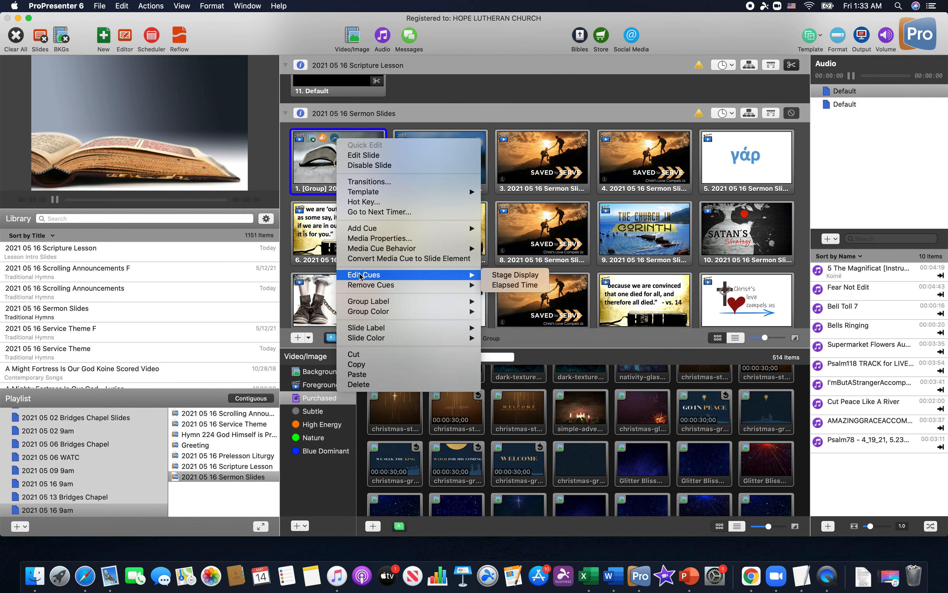
left_click(508, 288)
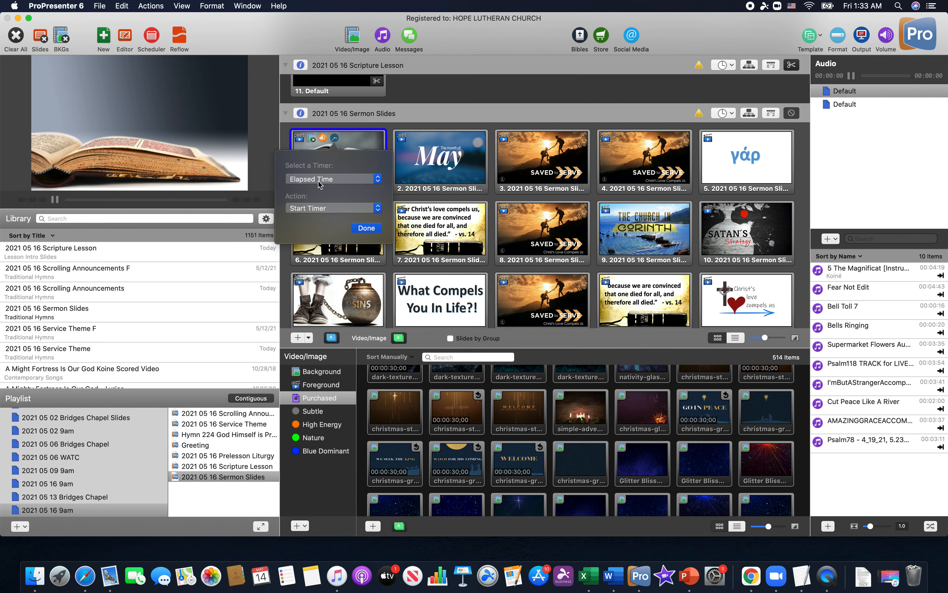
left_click(318, 209)
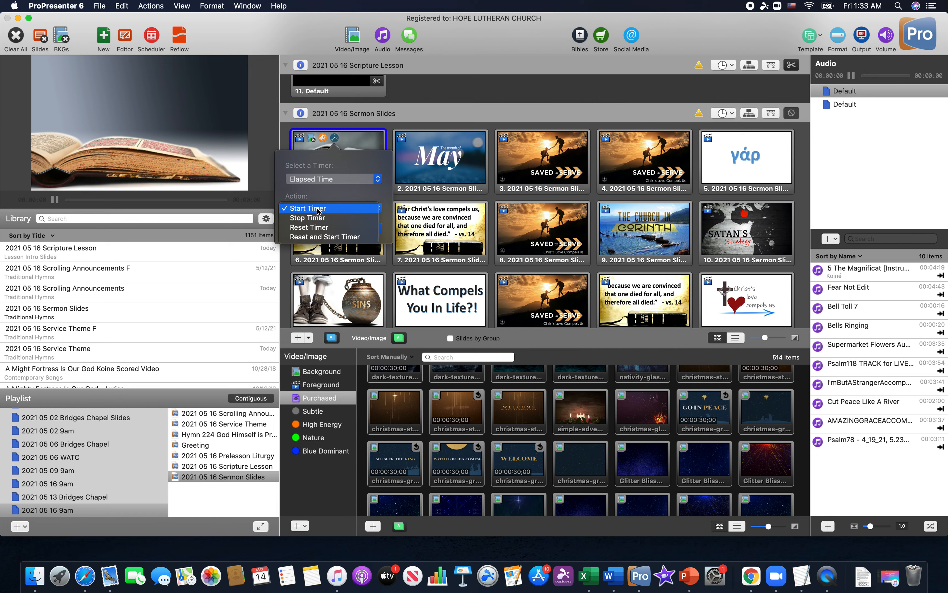
left_click(320, 237)
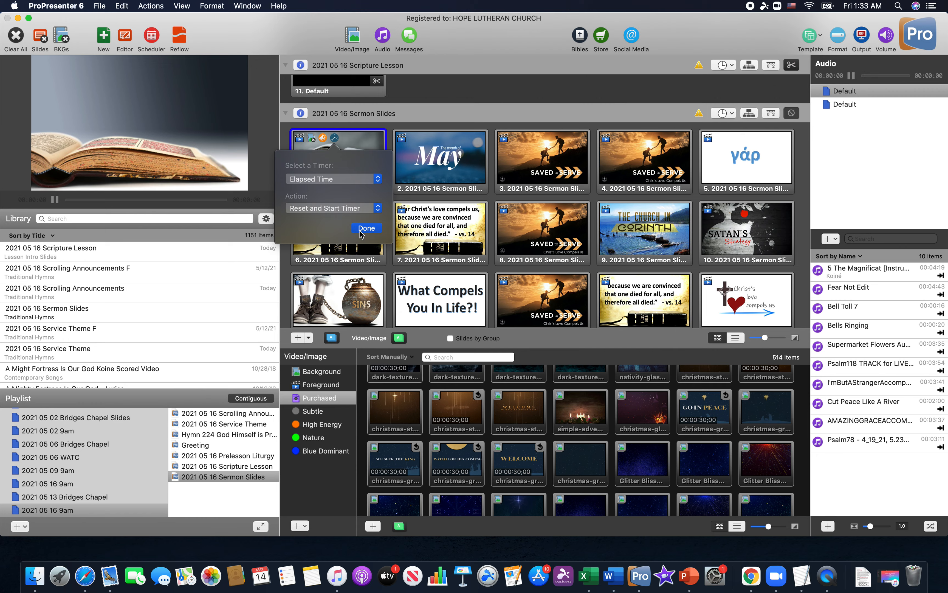
left_click(361, 232)
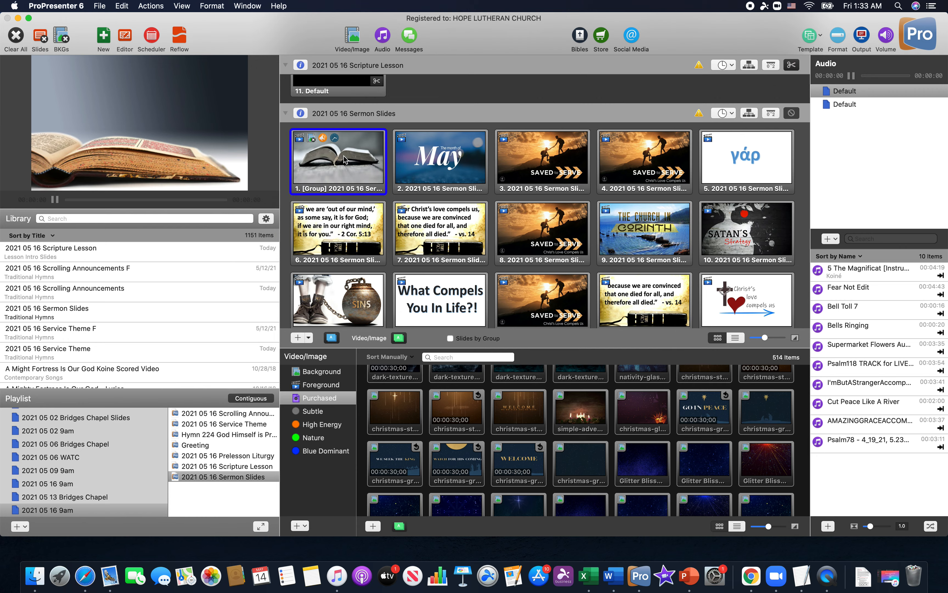
Step: Show the first sermon slide in the output preview and look through the remaining slides of the presentation
left_click(351, 157)
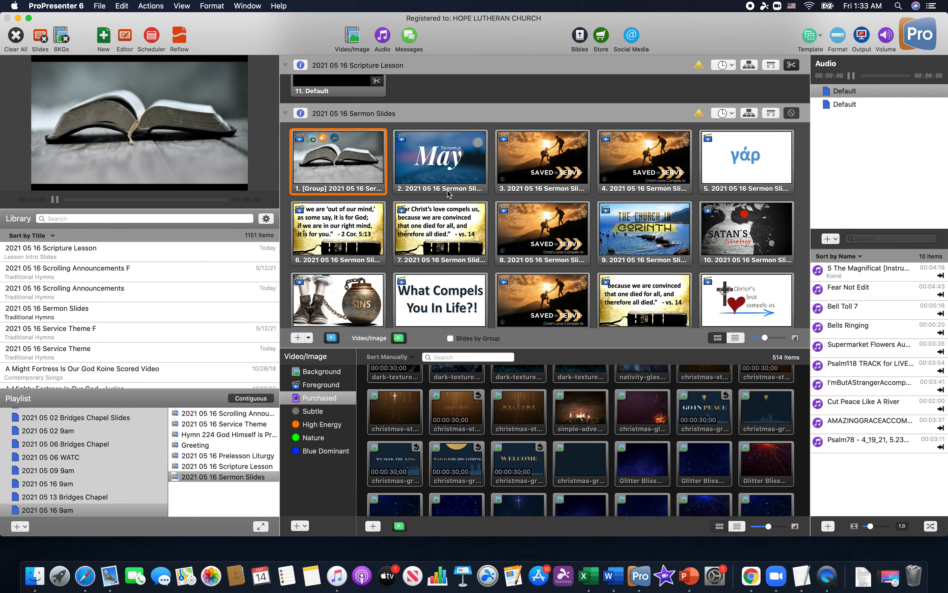
left_click(368, 179)
scroll(418, 202, "down", 3)
scroll(419, 202, "down", 5)
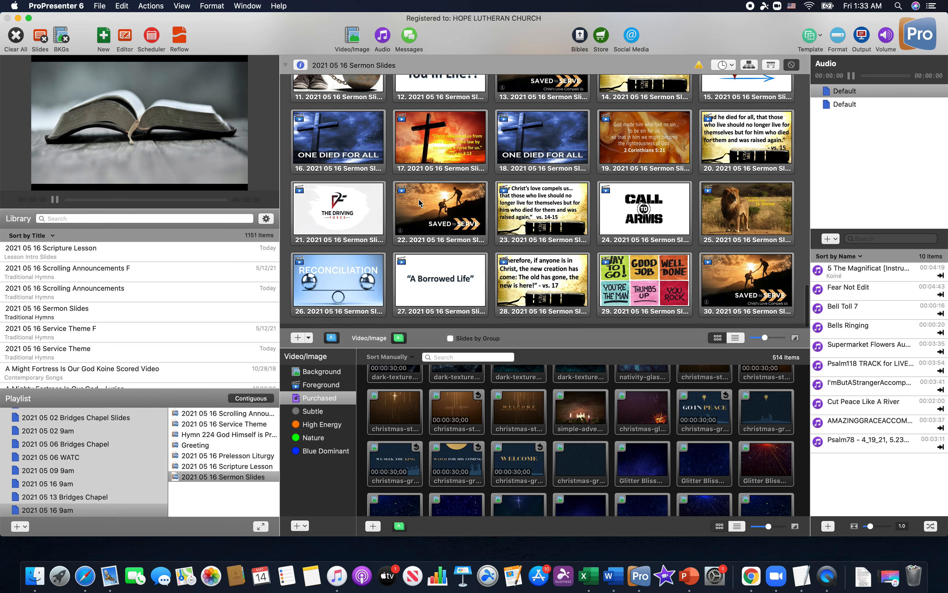
scroll(418, 202, "up", 2)
scroll(419, 202, "up", 8)
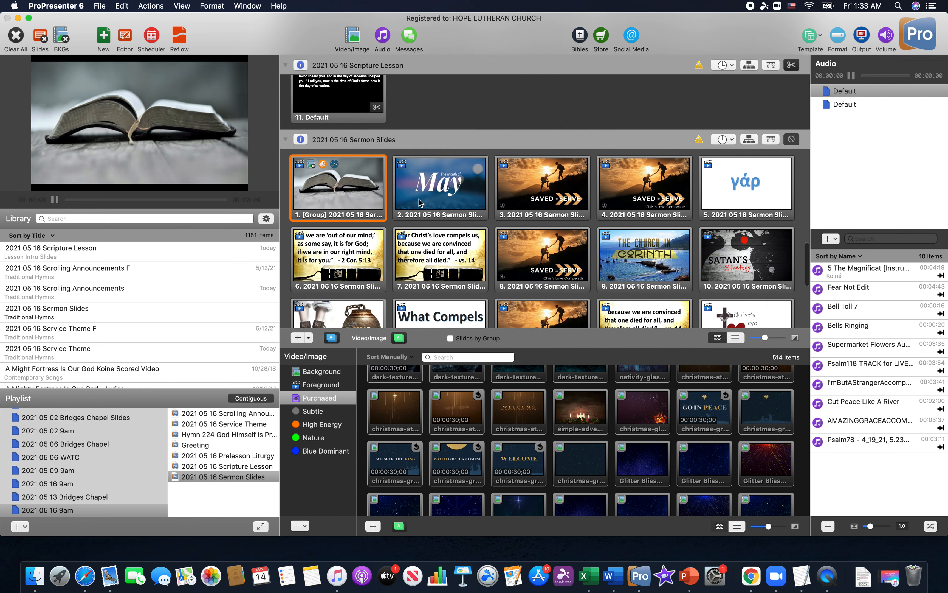